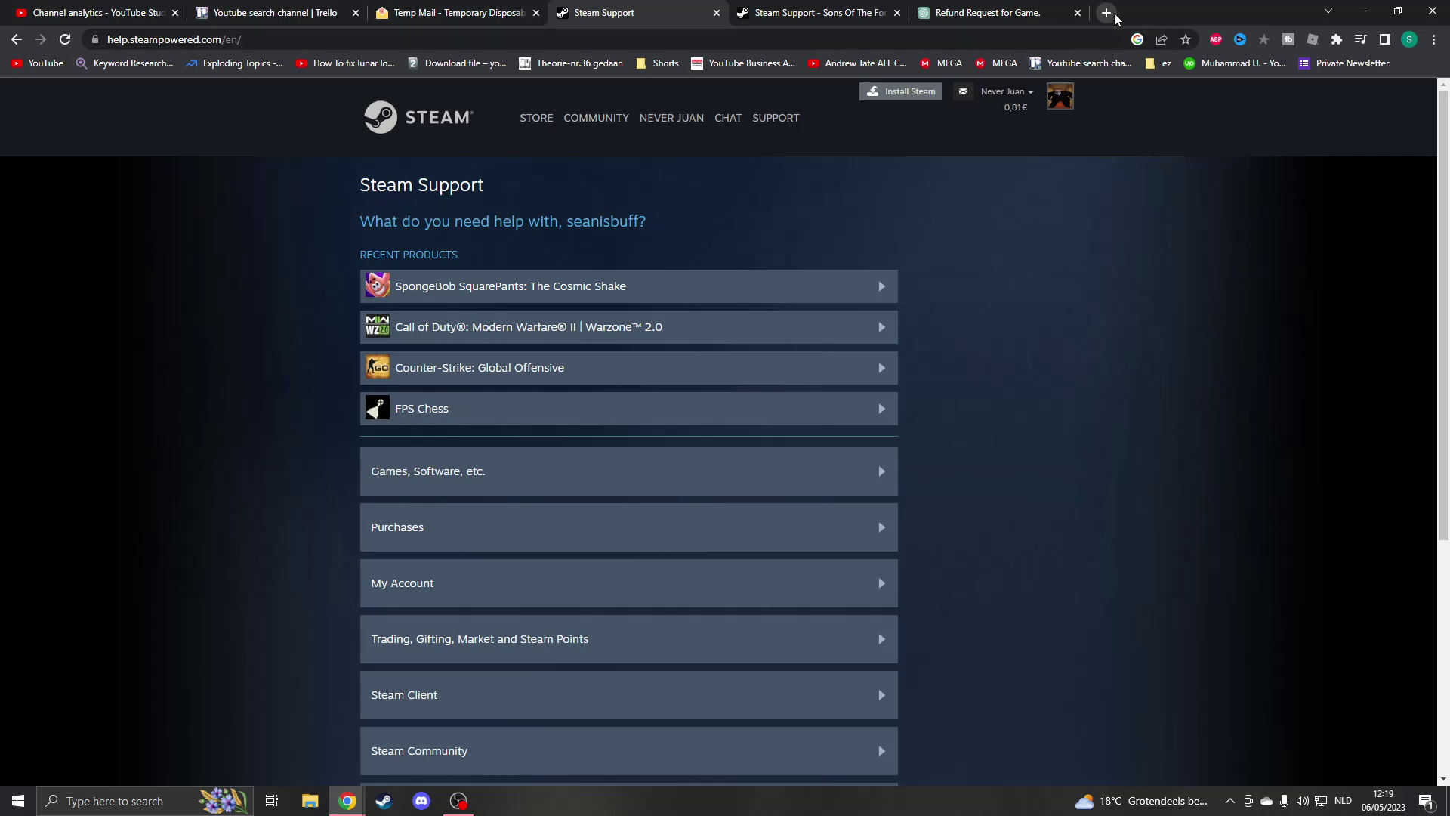
# - Reach the Steam Support help home page through a Google search for steam support
pyautogui.click(1106, 13)
pyautogui.write('steam su')
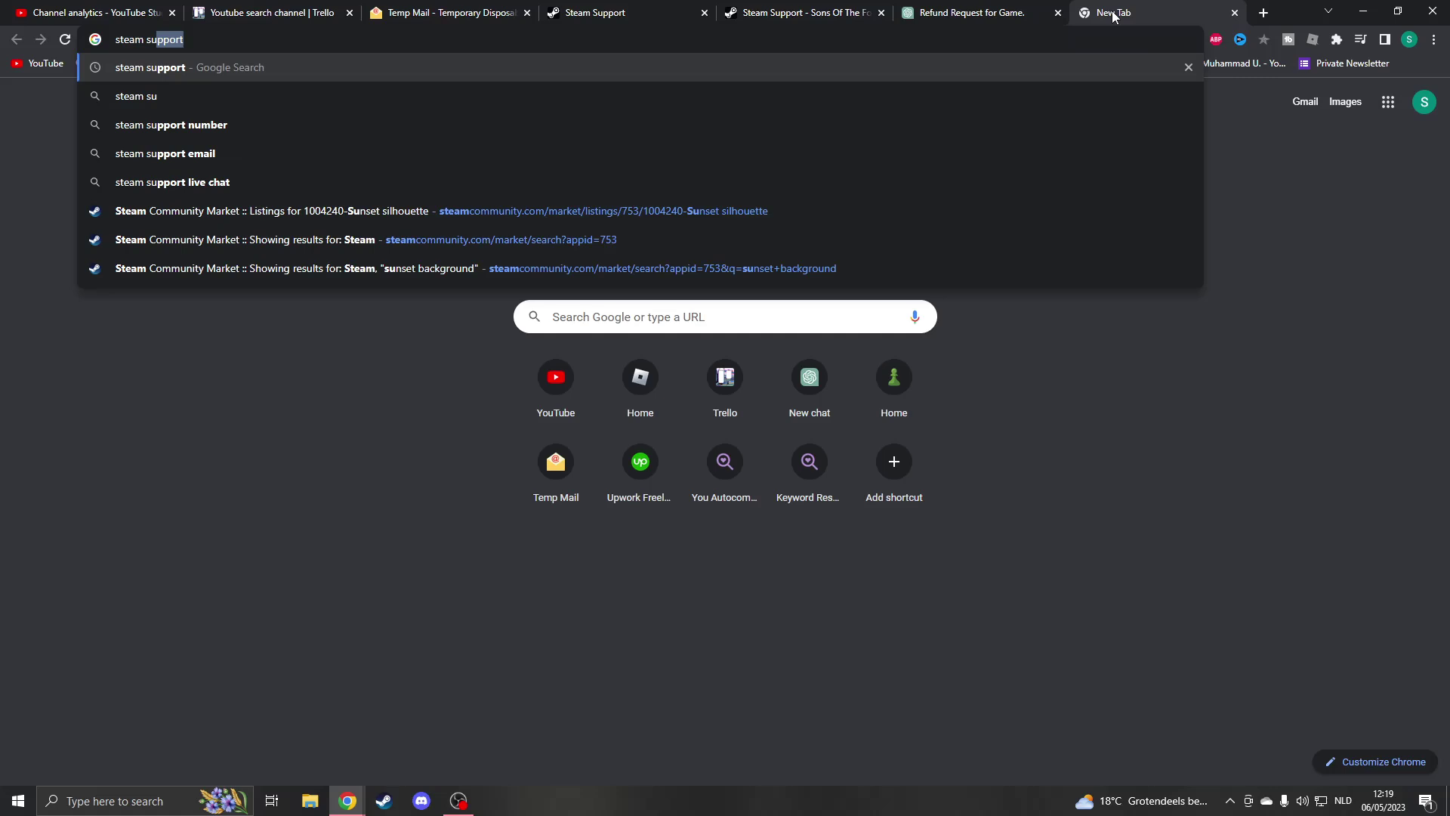
pyautogui.write('pport')
pyautogui.press('Return')
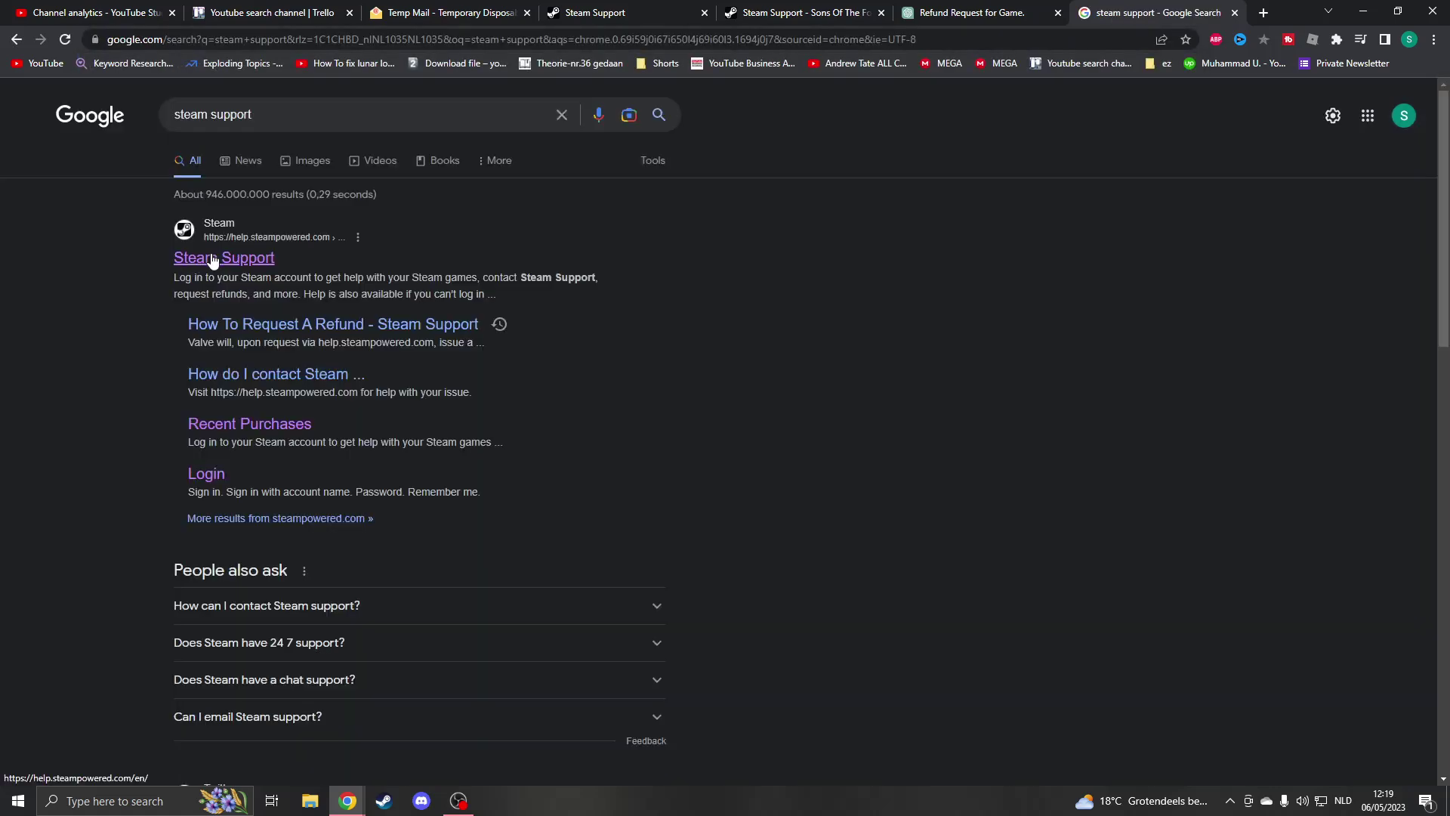
pyautogui.click(224, 258)
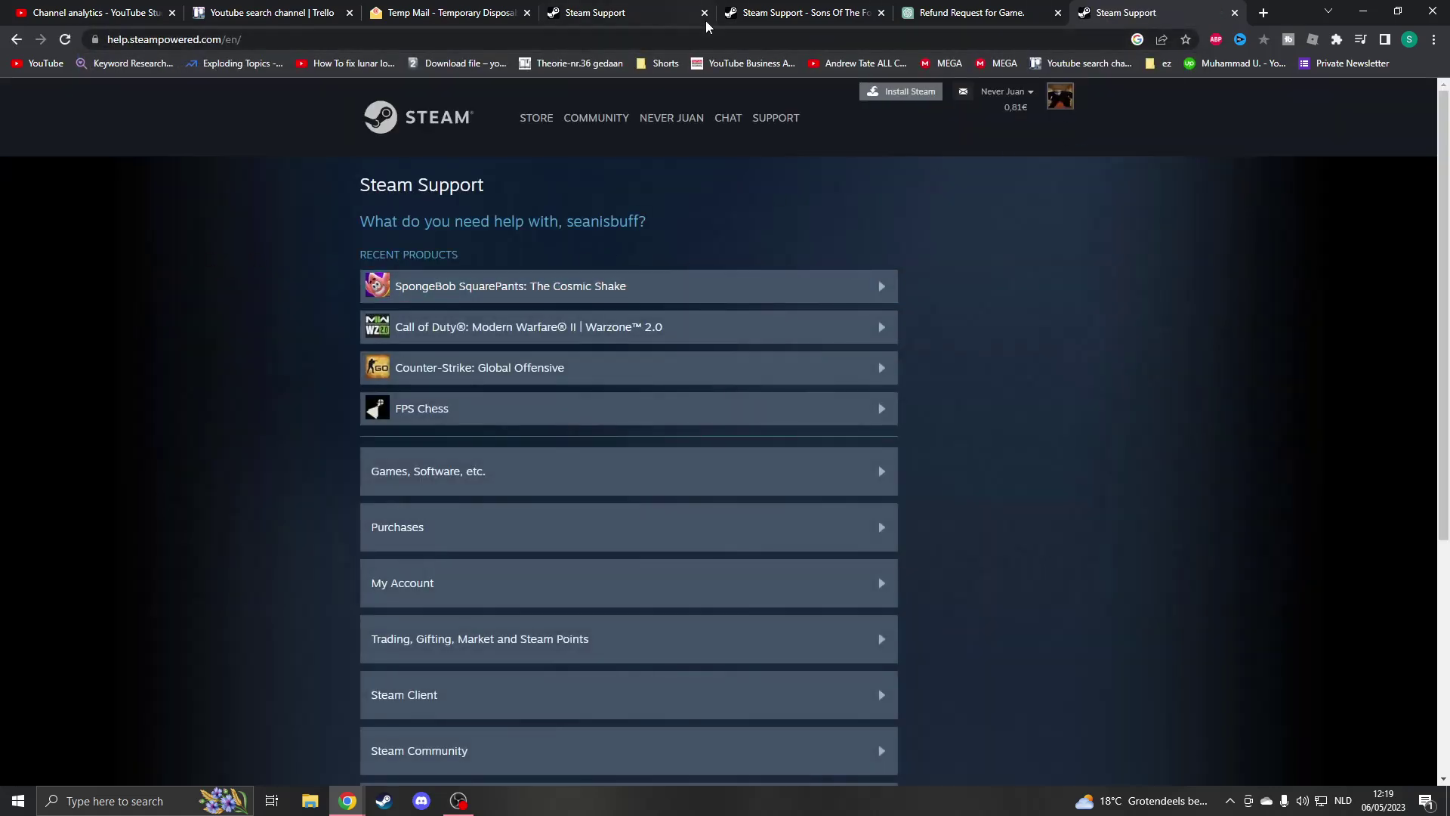
# - Close the duplicate tab and go through Purchases to 'I would like a refund' for Sons Of The Forest
pyautogui.click(703, 13)
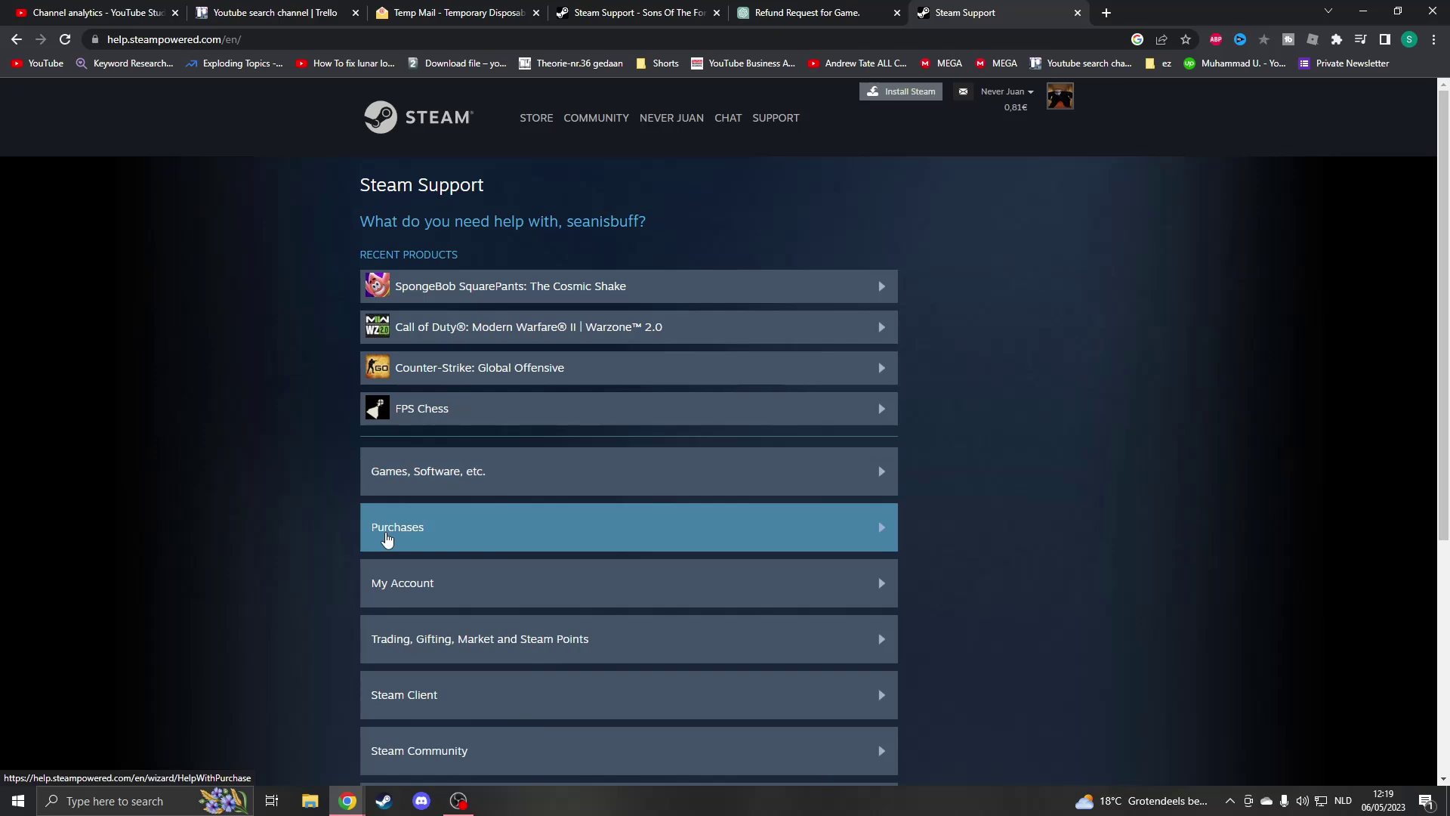
pyautogui.click(370, 534)
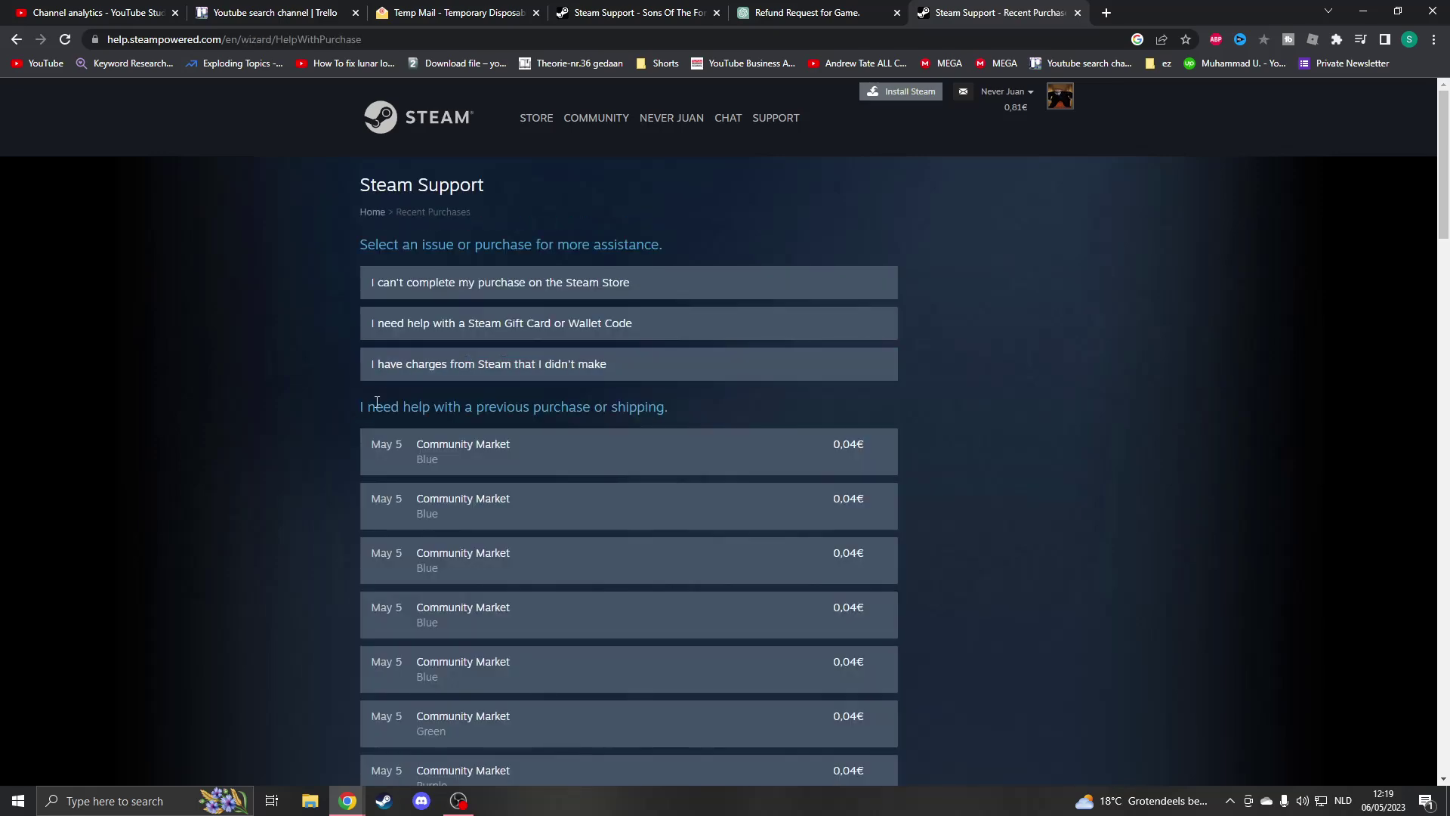
pyautogui.scroll(-10, 781, 528)
pyautogui.scroll(-10, 716, 518)
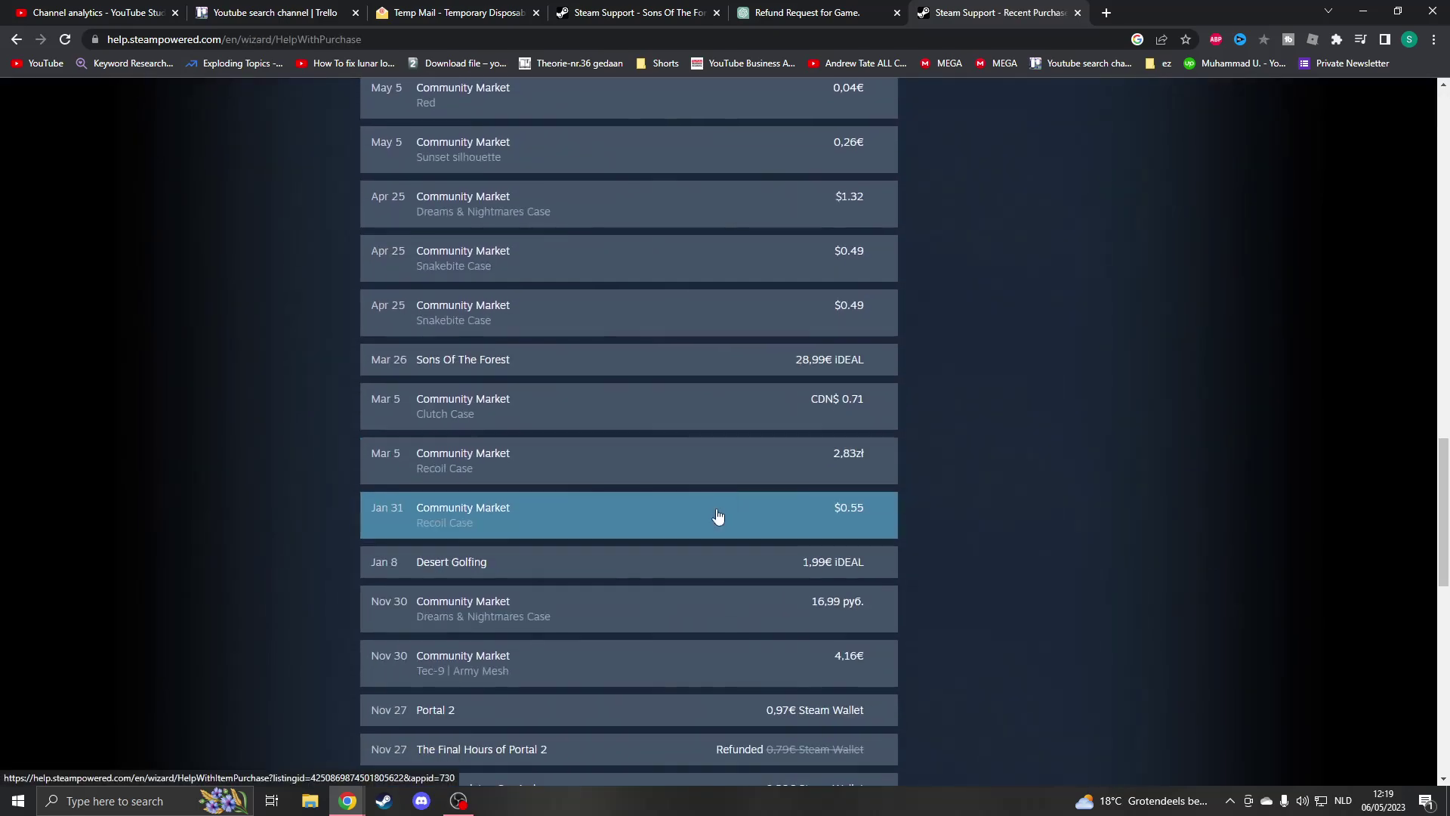
pyautogui.scroll(-10, 679, 519)
pyautogui.scroll(5, 681, 519)
pyautogui.scroll(2, 664, 324)
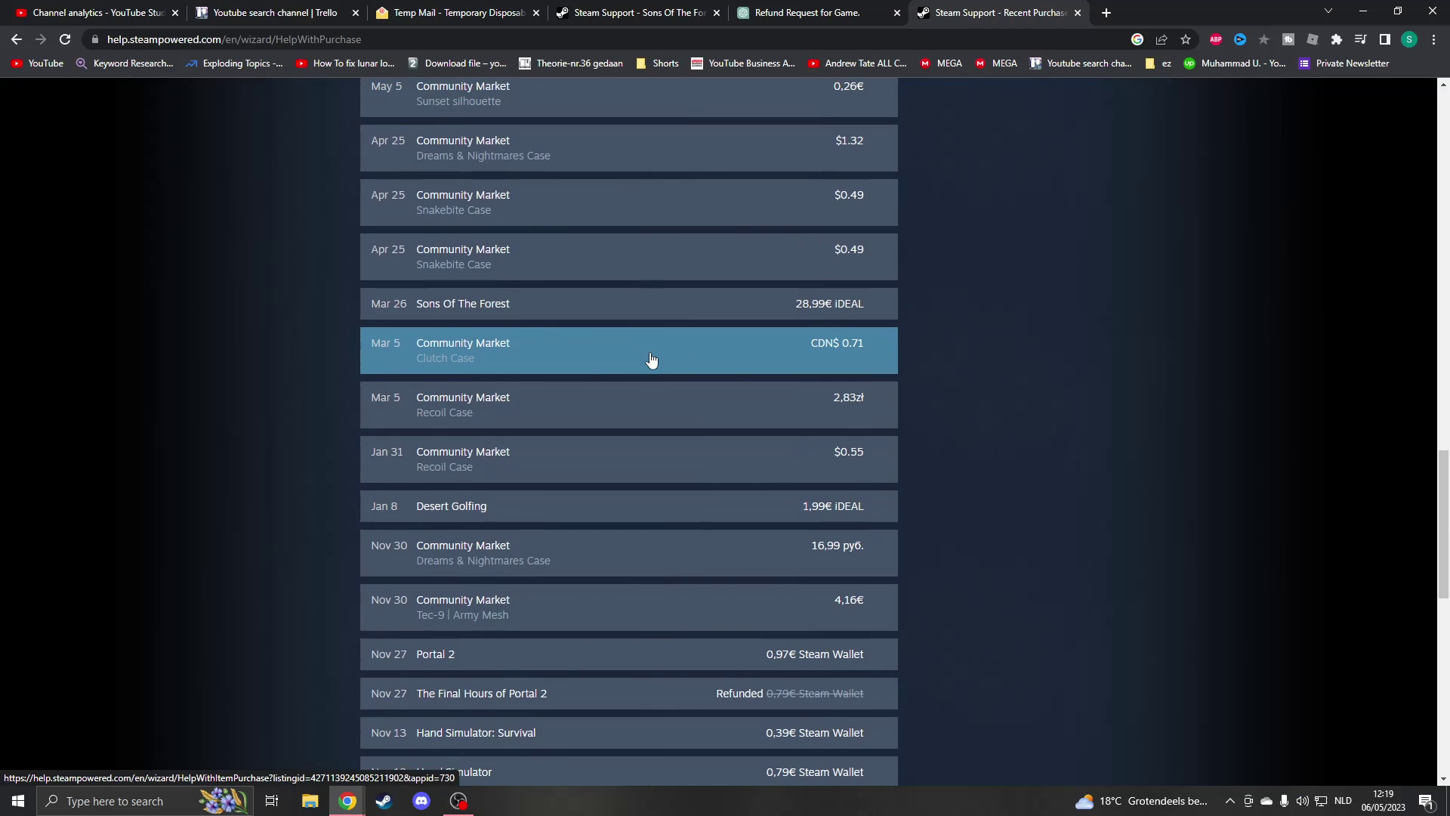
pyautogui.scroll(1, 650, 363)
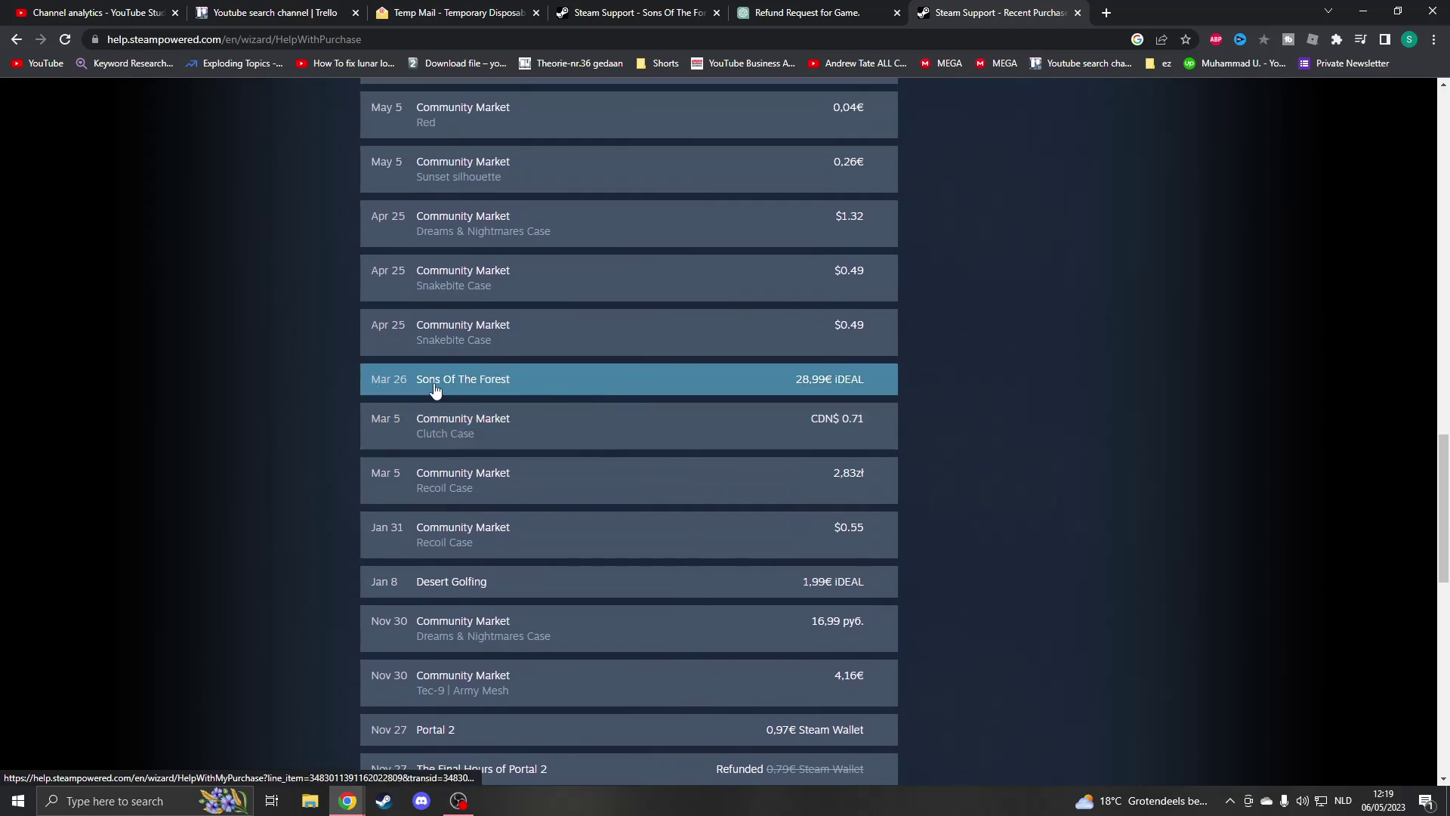
pyautogui.click(462, 394)
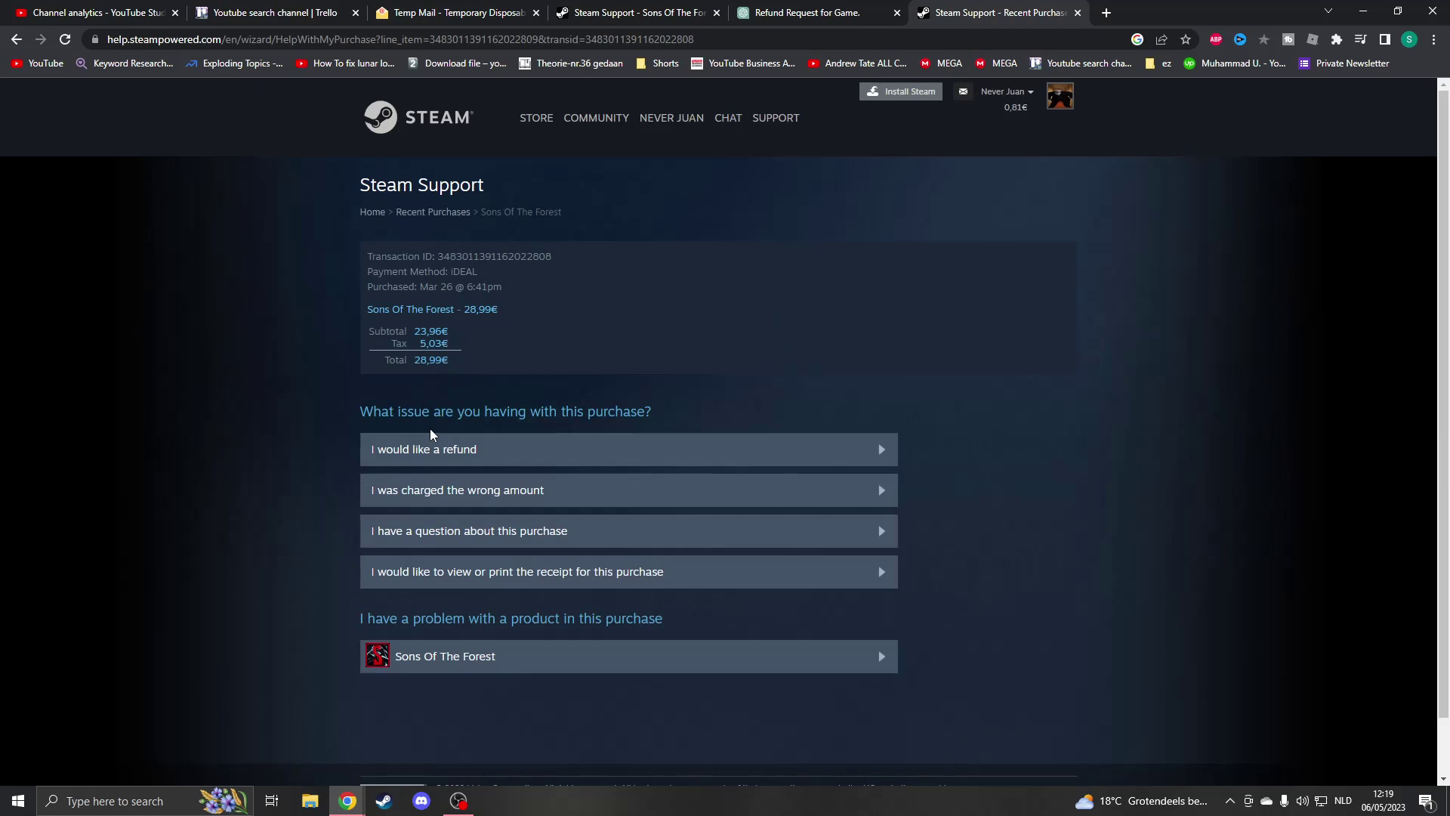
pyautogui.click(469, 457)
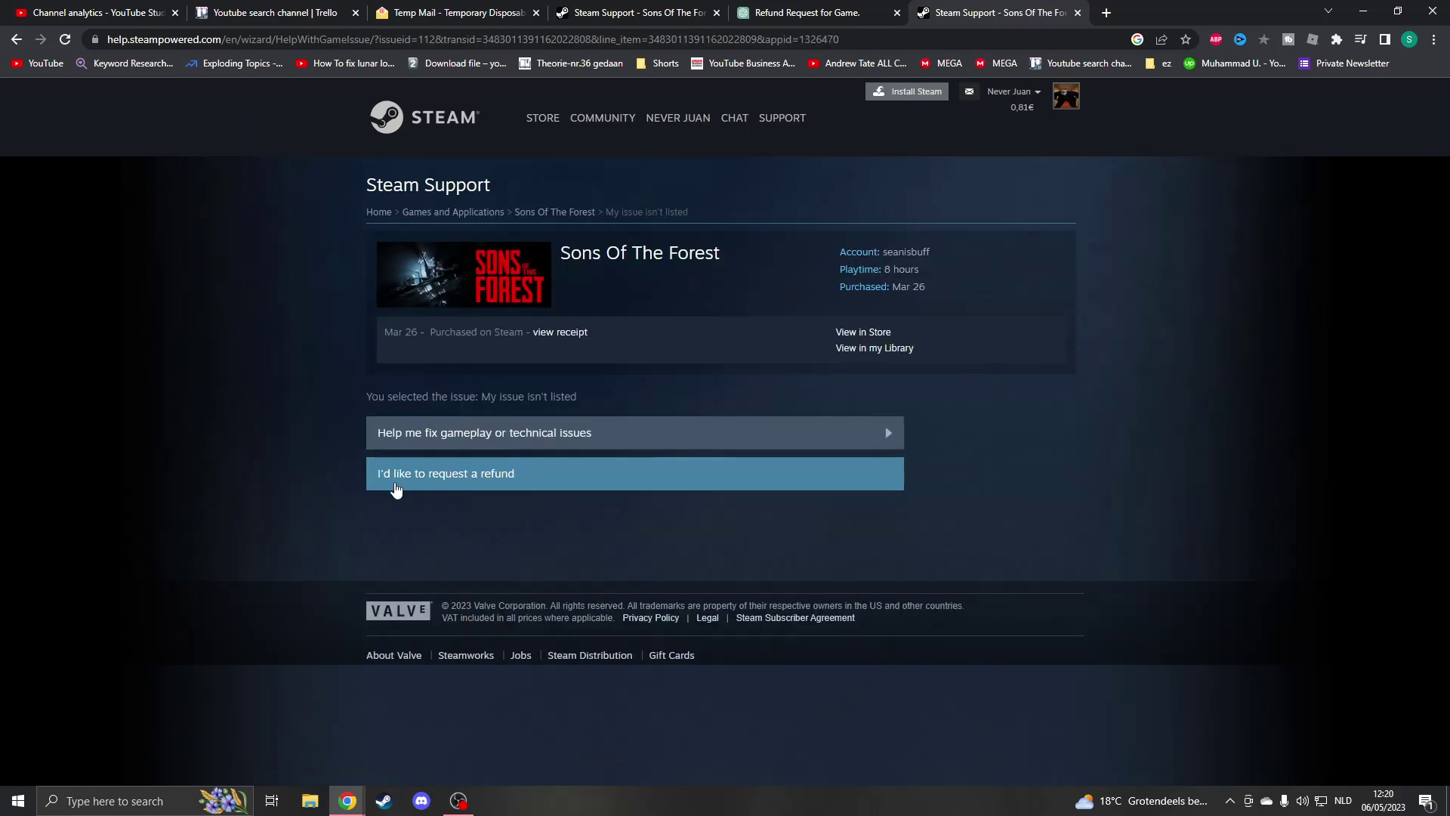
# - Request a refund of the 27,40€ purchase with iDEAL as the refund method
pyautogui.click(395, 490)
pyautogui.click(534, 586)
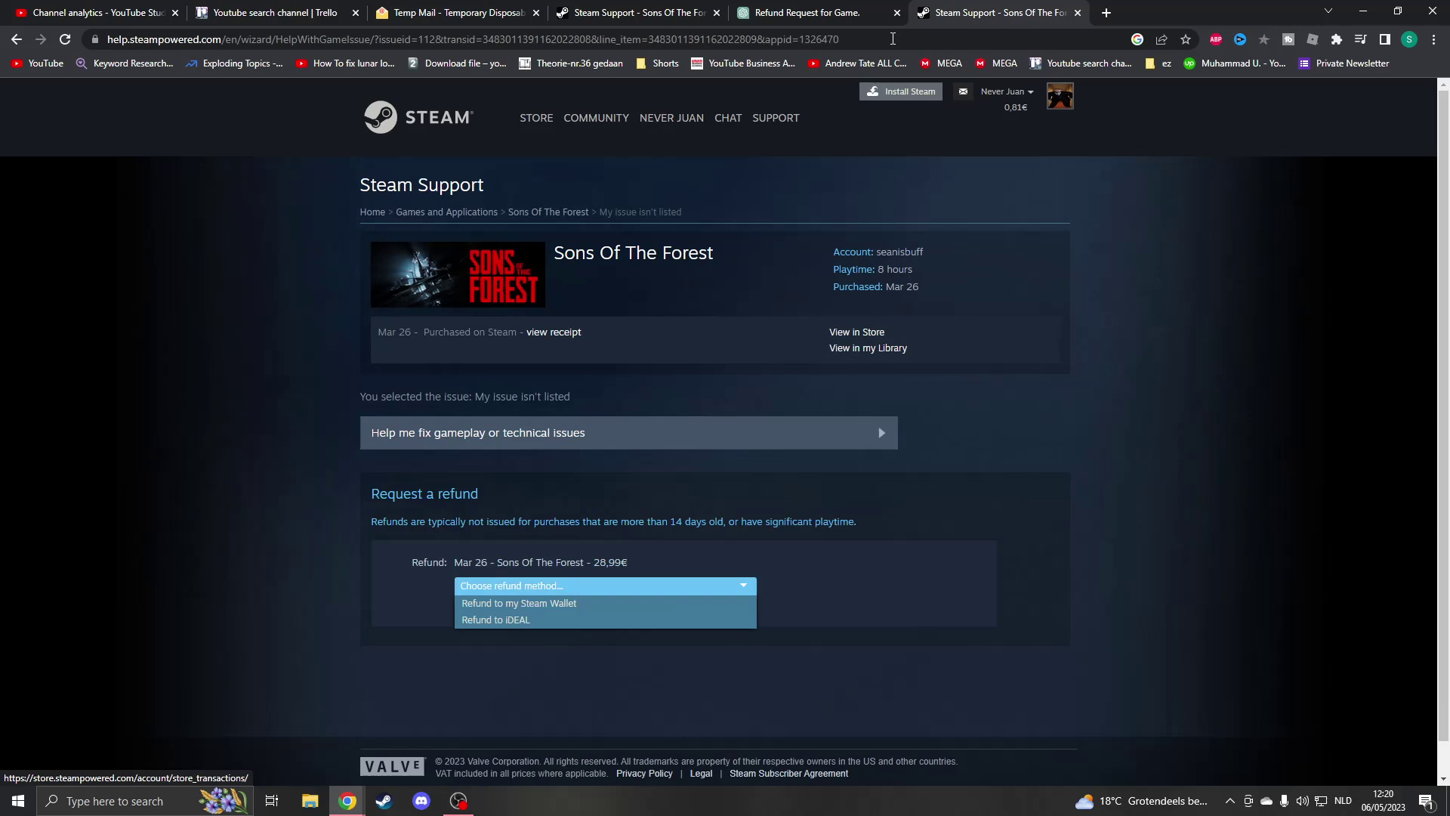
pyautogui.click(634, 620)
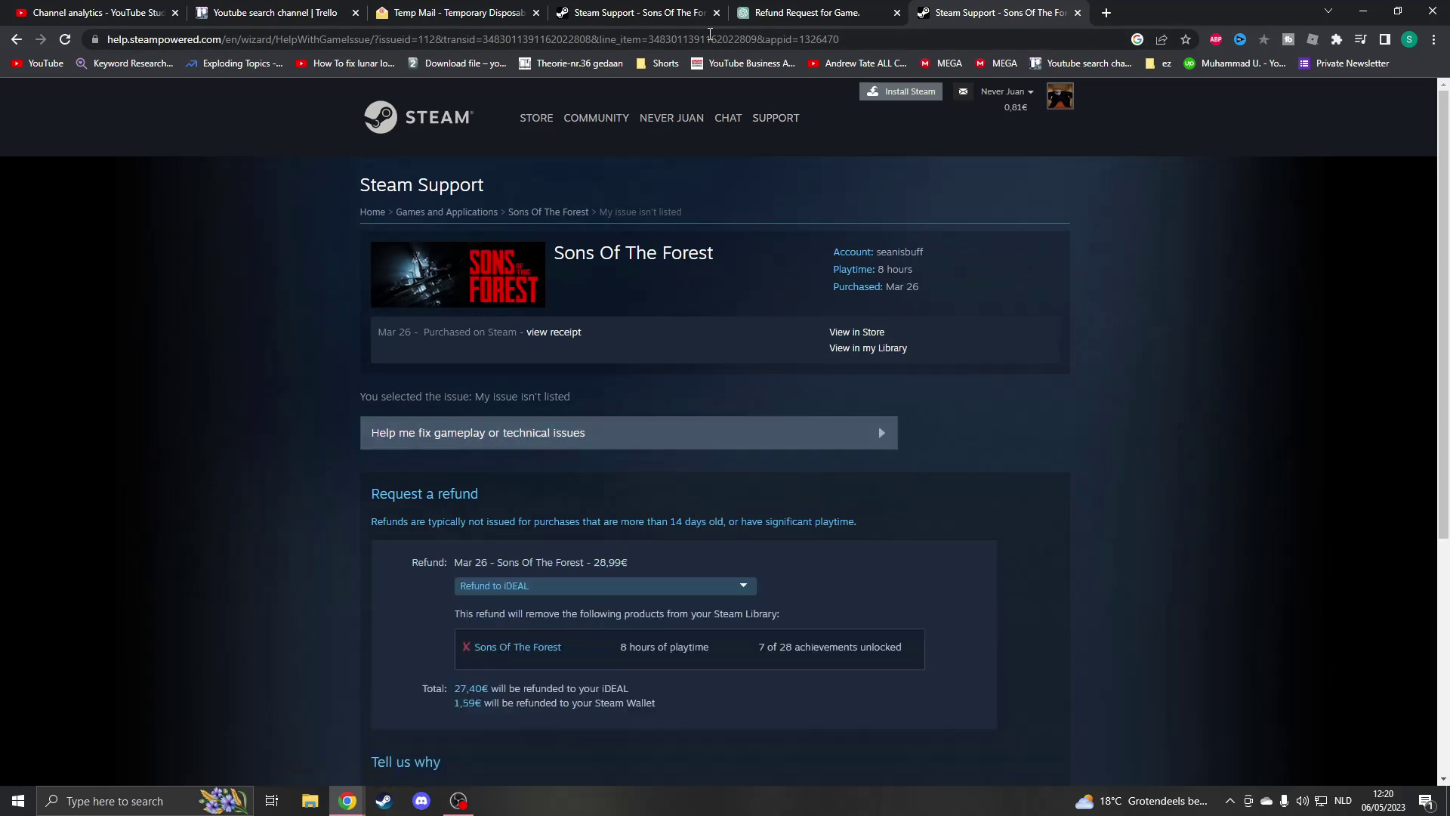
# - Switch to the completed form tab holding the system-requirements reason and explanatory note
pyautogui.click(646, 11)
pyautogui.scroll(-1, 891, 442)
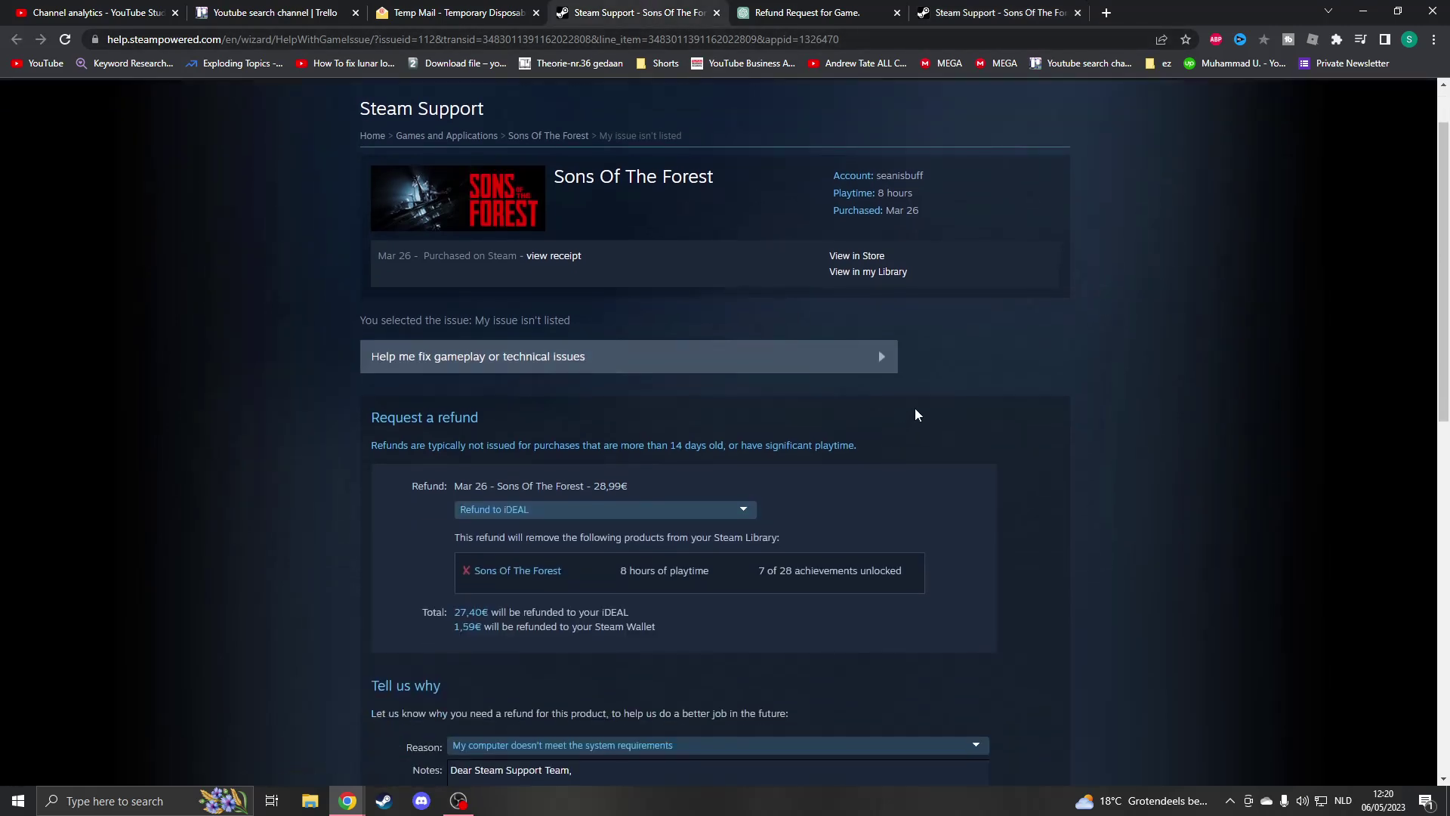
pyautogui.scroll(-2, 916, 410)
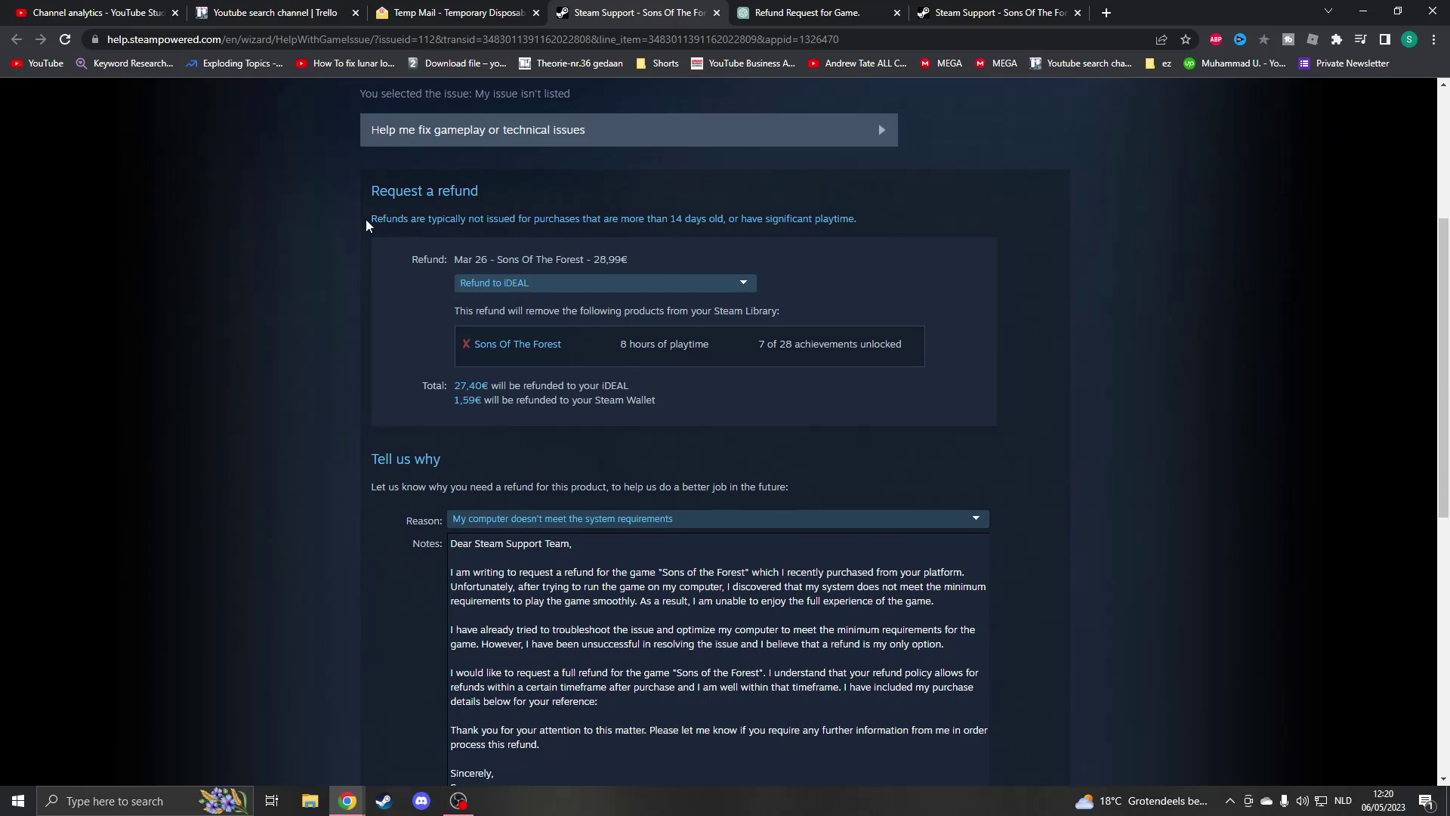
pyautogui.moveTo(370, 219); pyautogui.dragTo(698, 219)
pyautogui.click(619, 219)
pyautogui.scroll(-2, 694, 233)
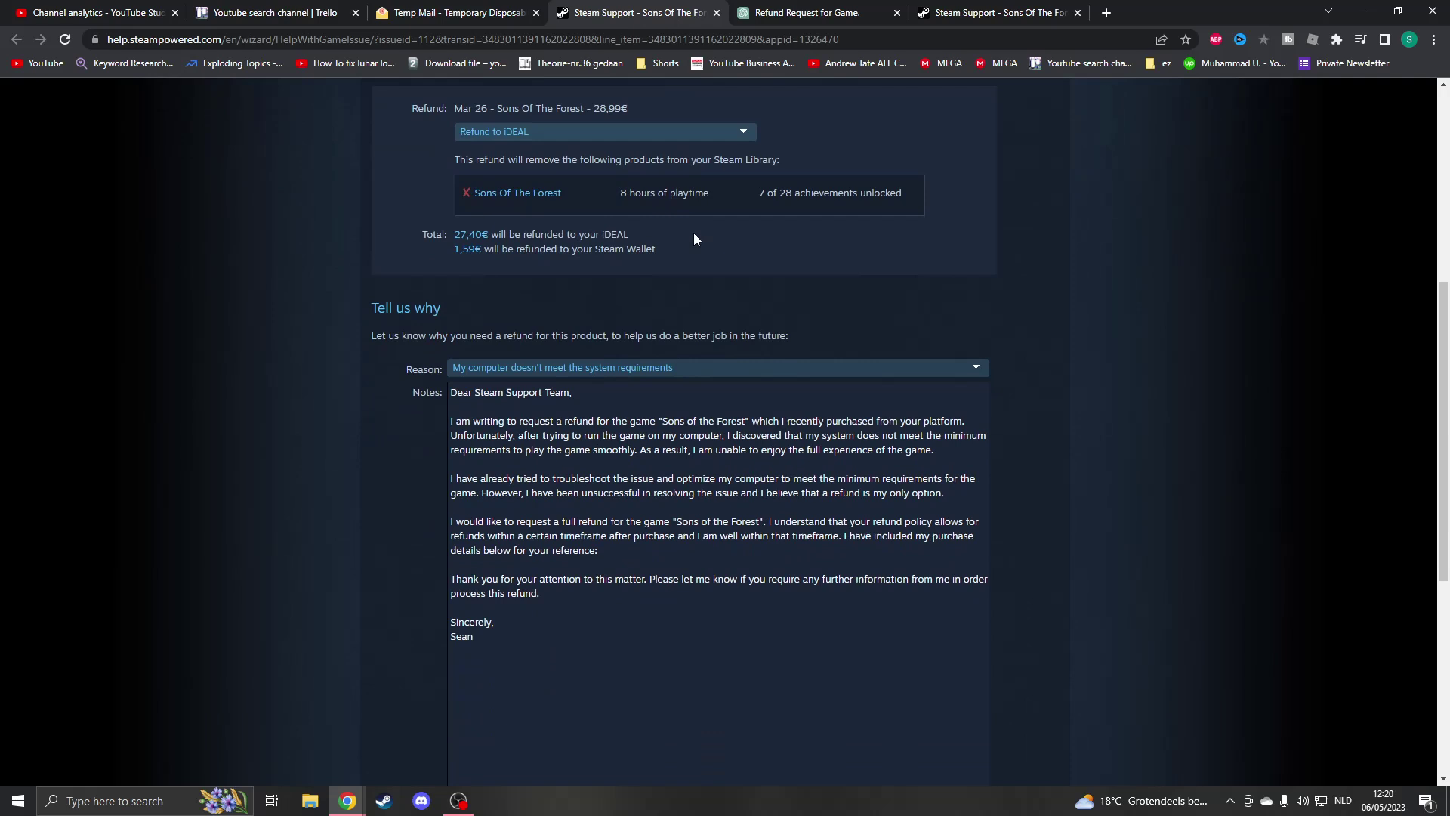
pyautogui.scroll(1, 694, 233)
pyautogui.doubleClick(622, 269)
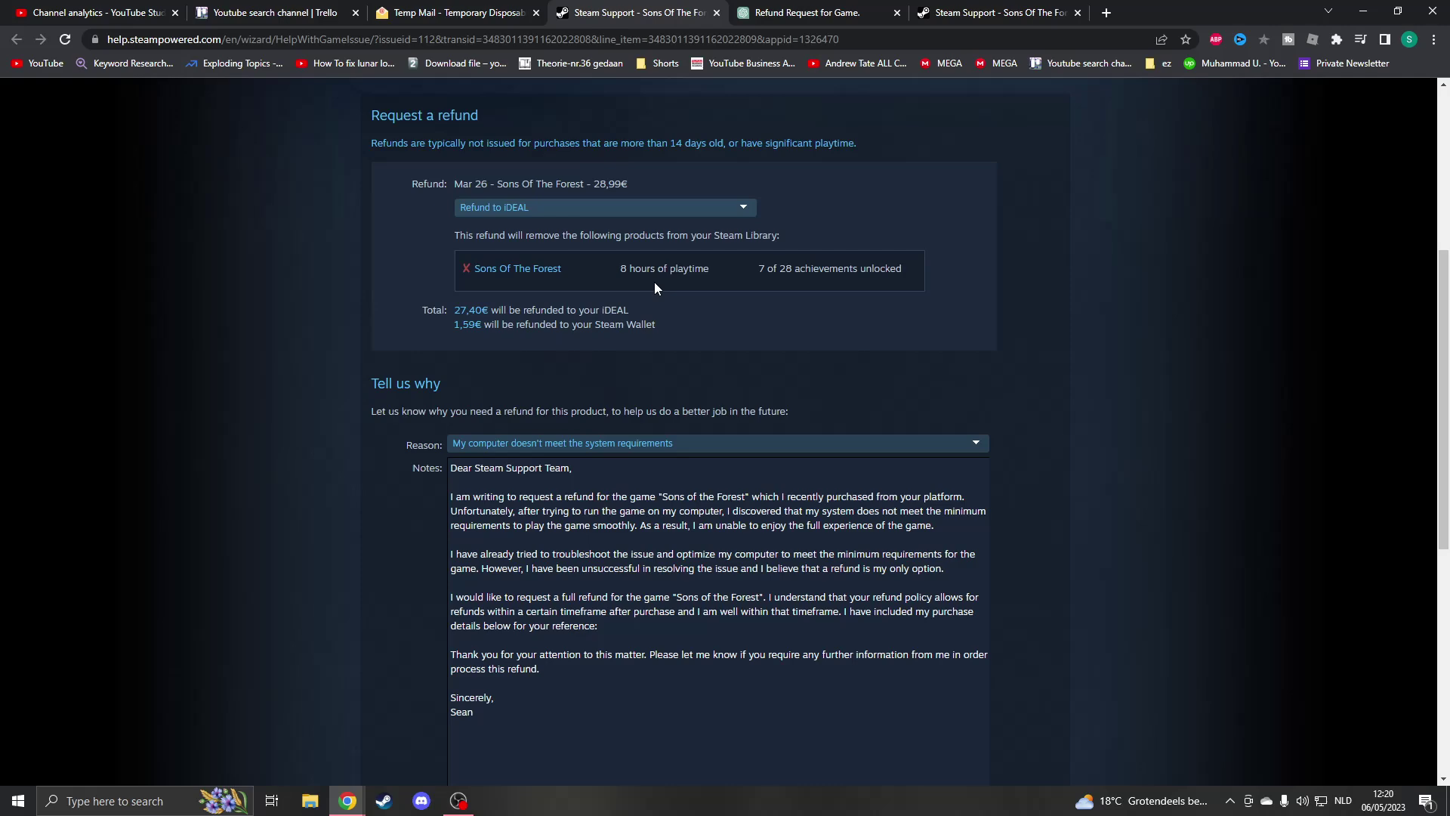
pyautogui.scroll(-2, 654, 288)
pyautogui.click(507, 293)
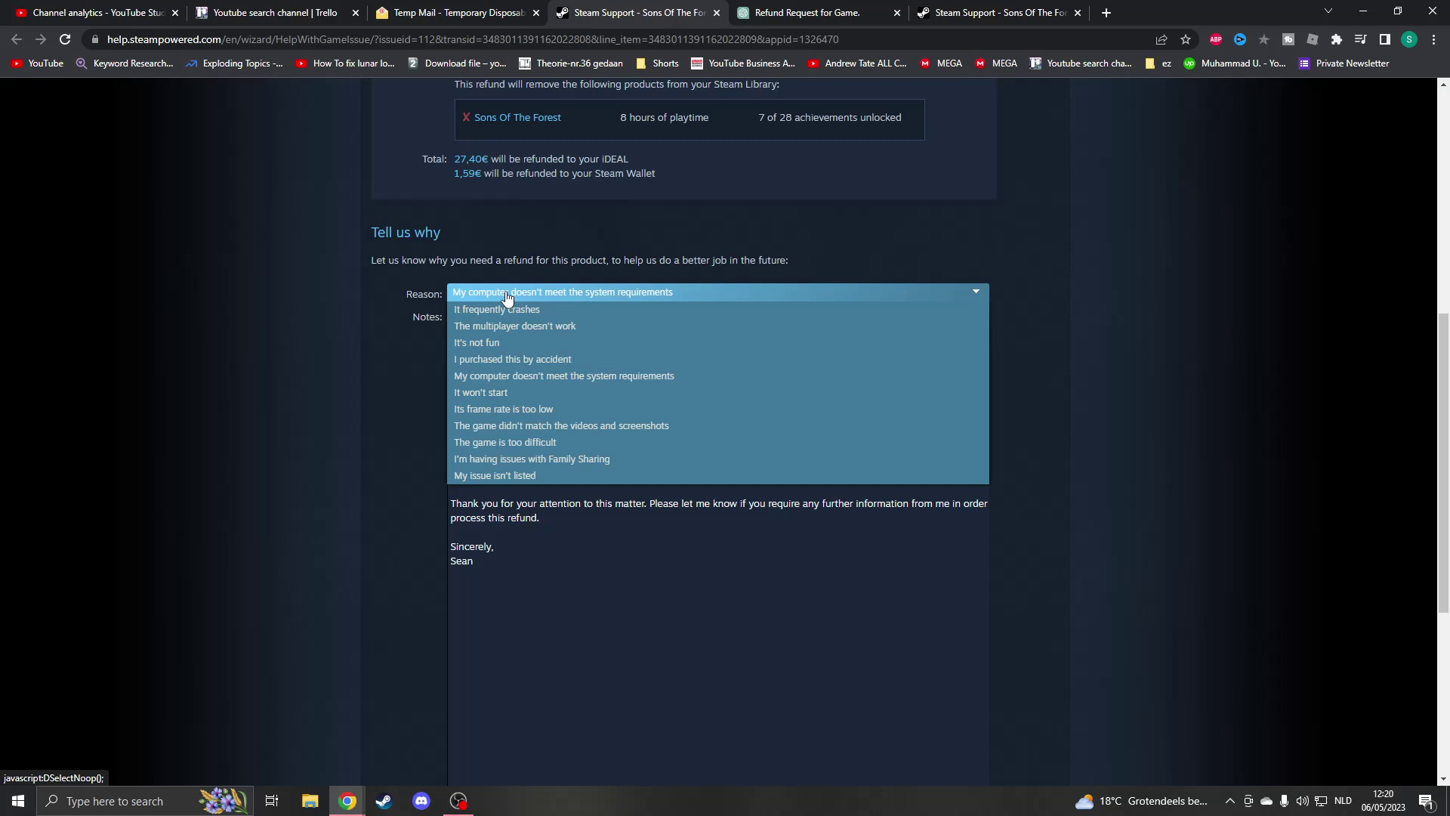
pyautogui.click(507, 295)
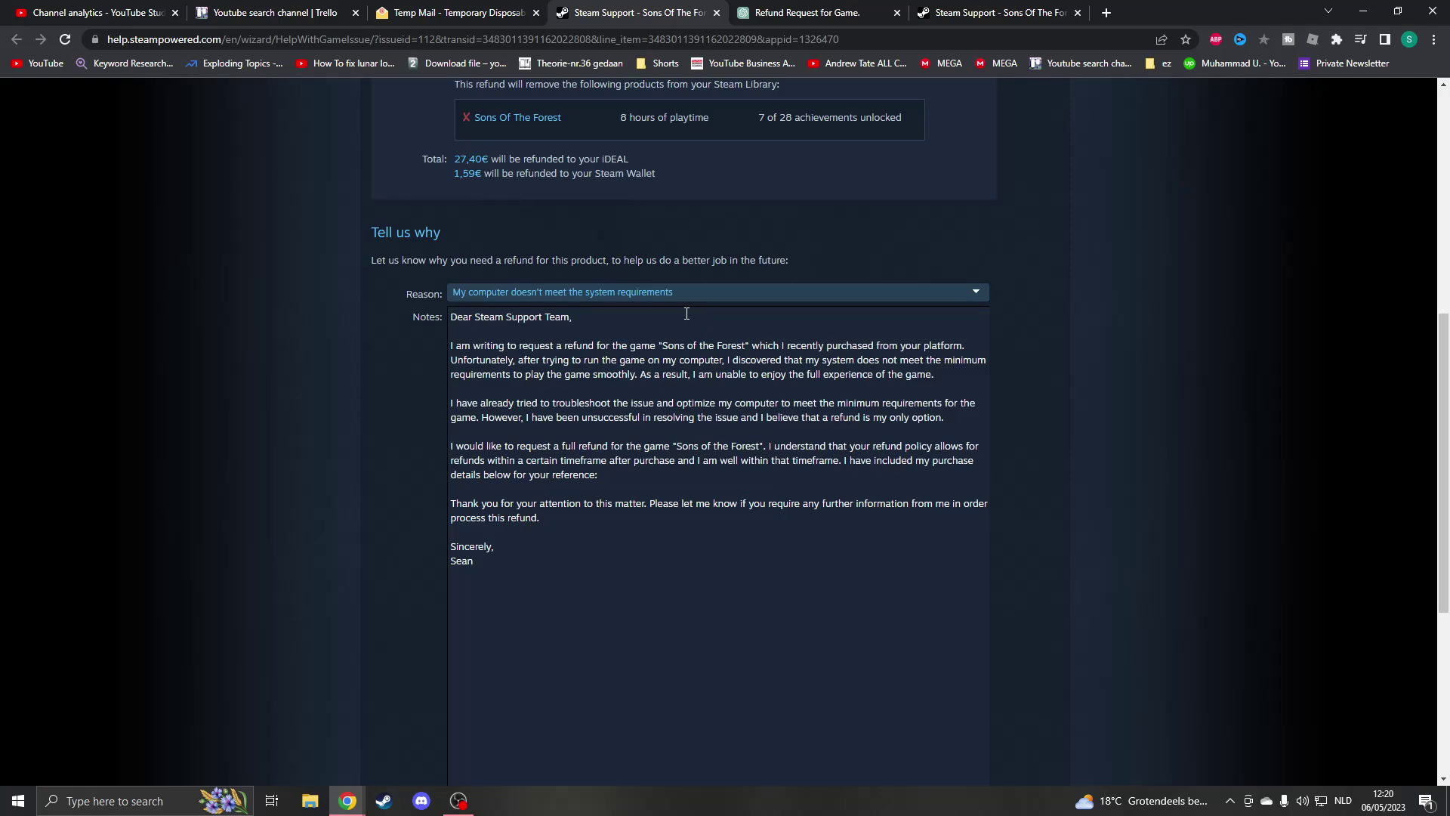
pyautogui.click(762, 9)
pyautogui.click(668, 9)
pyautogui.click(764, 392)
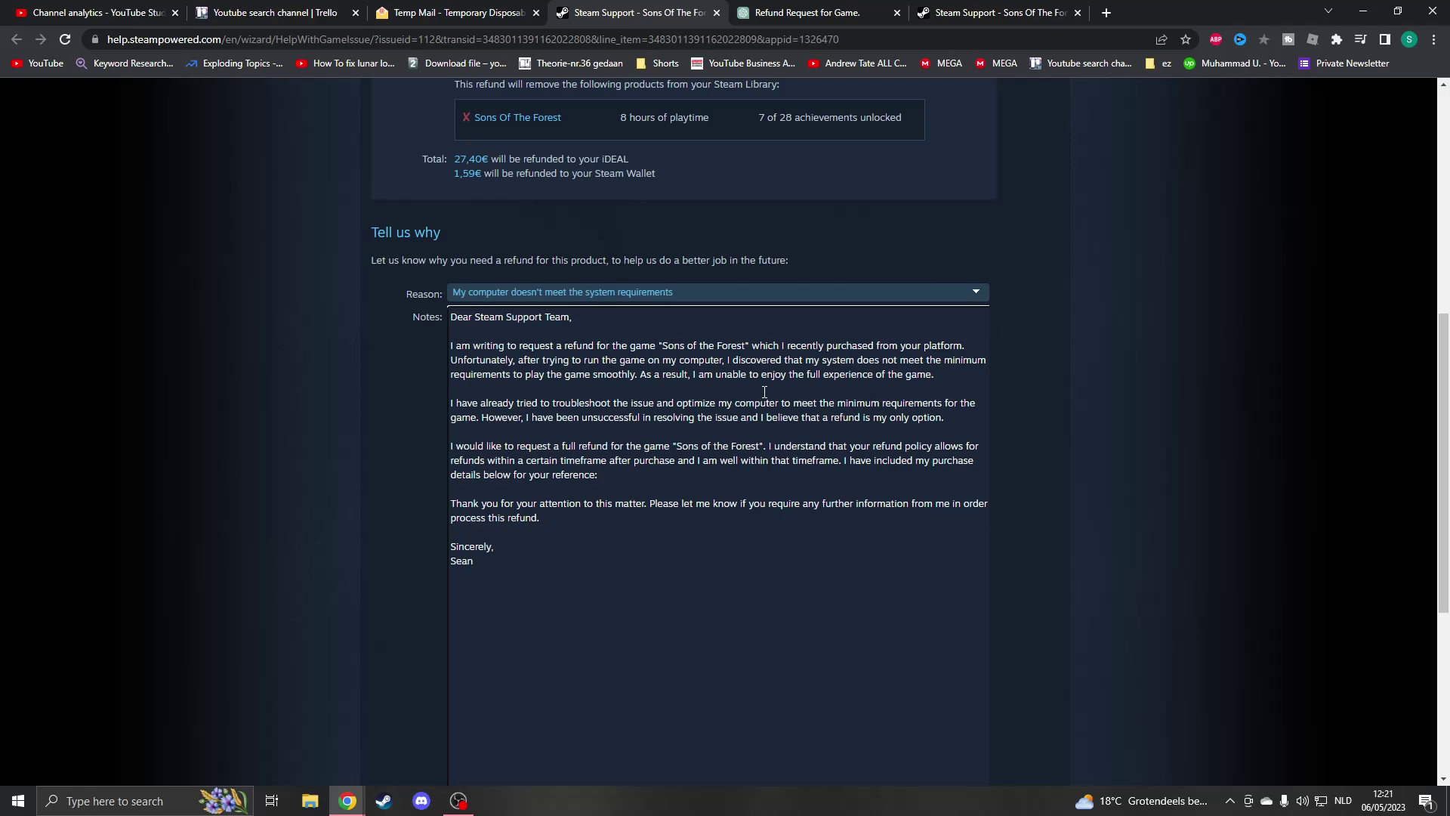
pyautogui.scroll(2, 765, 392)
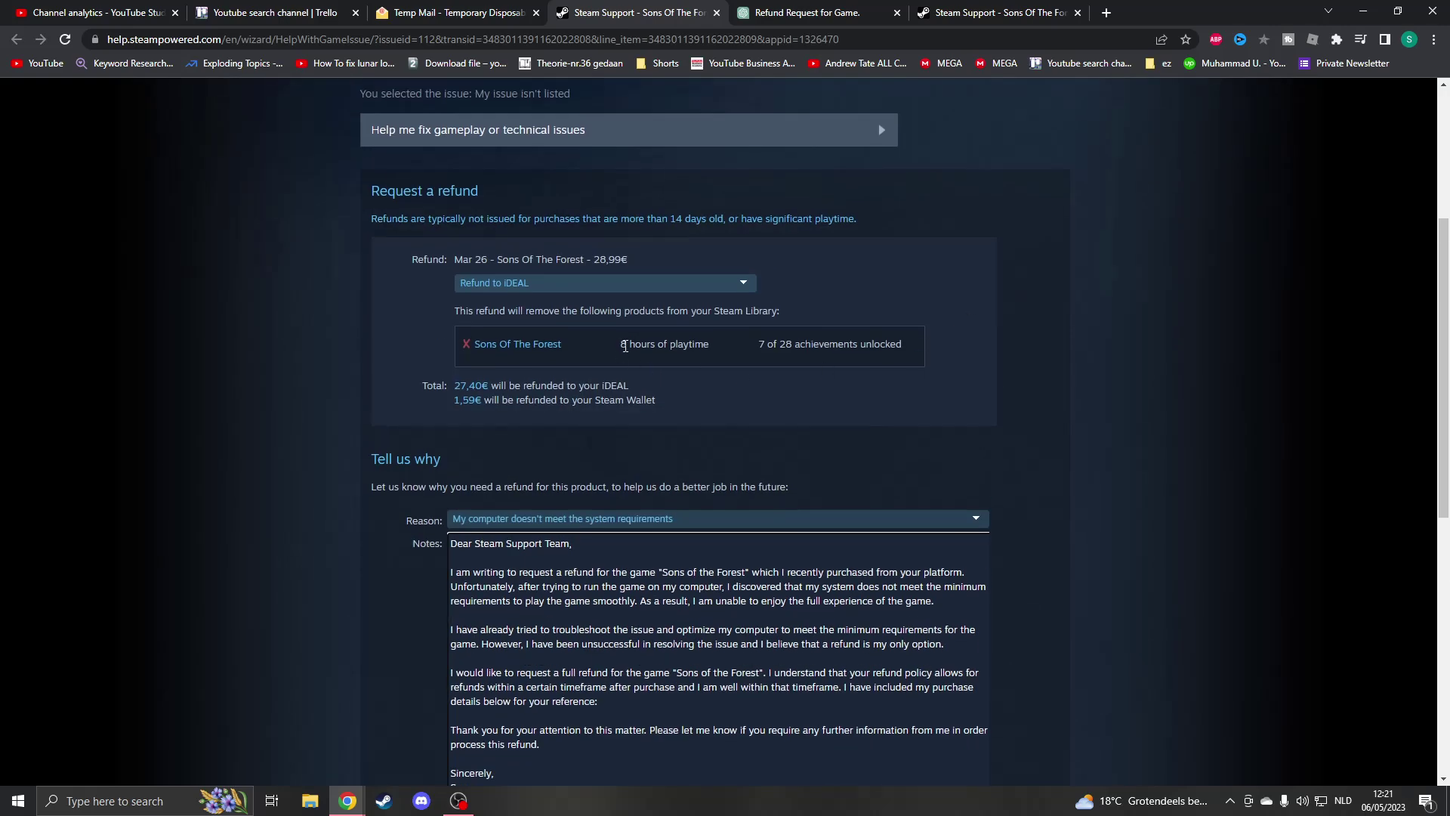
pyautogui.moveTo(621, 346); pyautogui.dragTo(631, 348)
pyautogui.click(544, 534)
pyautogui.scroll(-1, 544, 534)
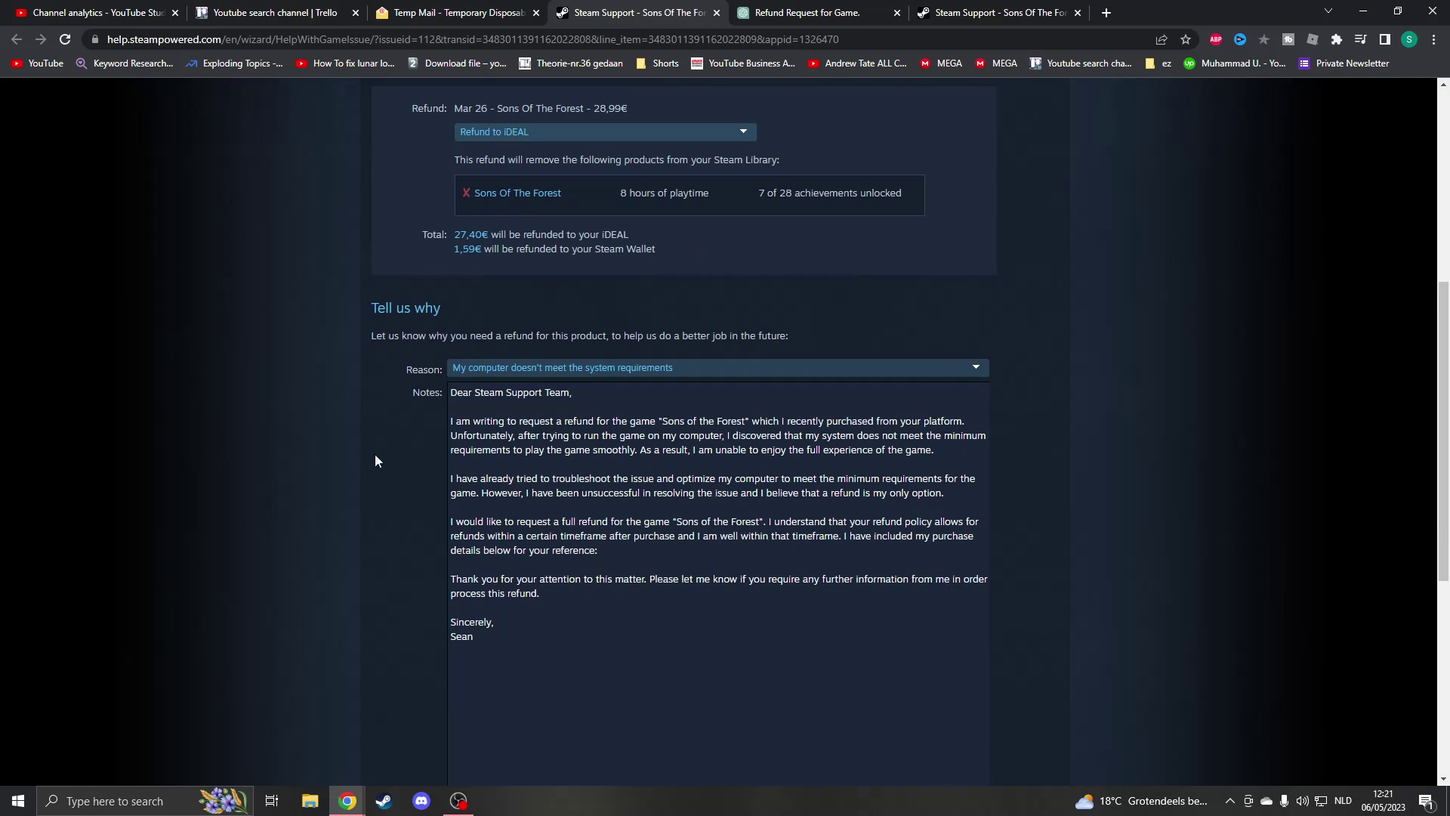
pyautogui.scroll(-3, 488, 566)
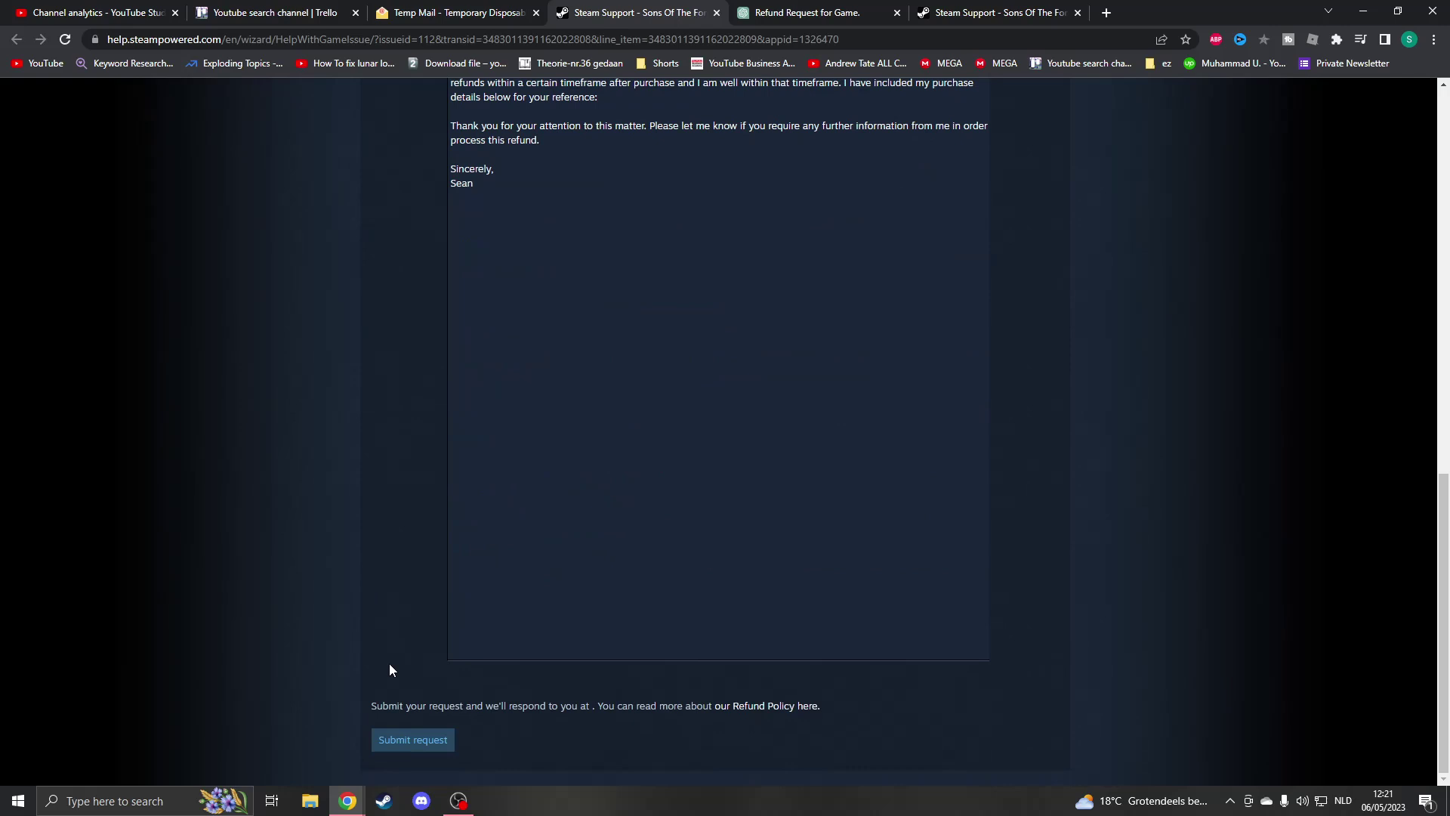
pyautogui.scroll(4, 378, 703)
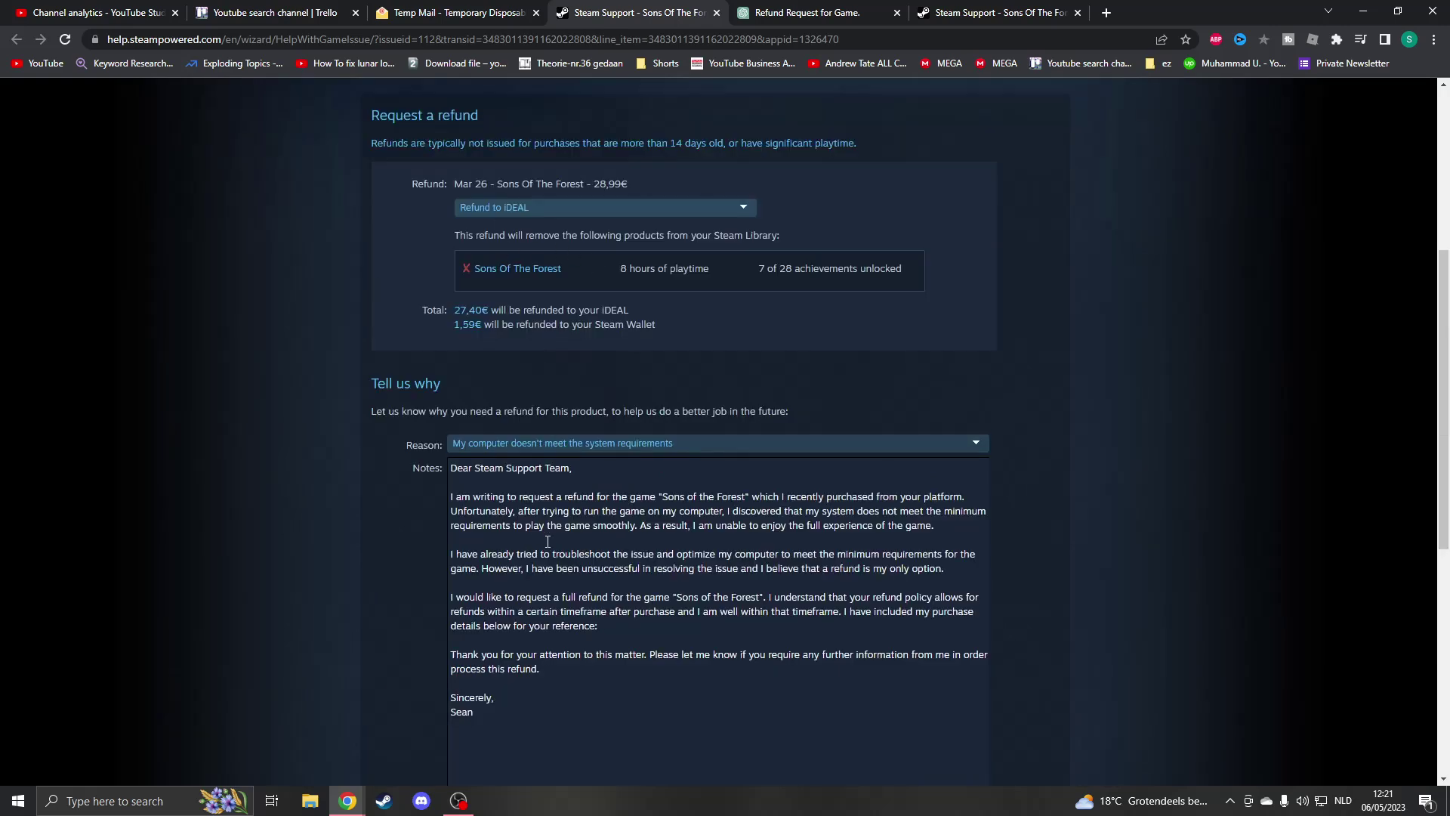
pyautogui.scroll(-3, 412, 637)
pyautogui.scroll(-2, 411, 738)
# - Submit the Sons Of The Forest refund request and close its confirmation tab
pyautogui.click(411, 739)
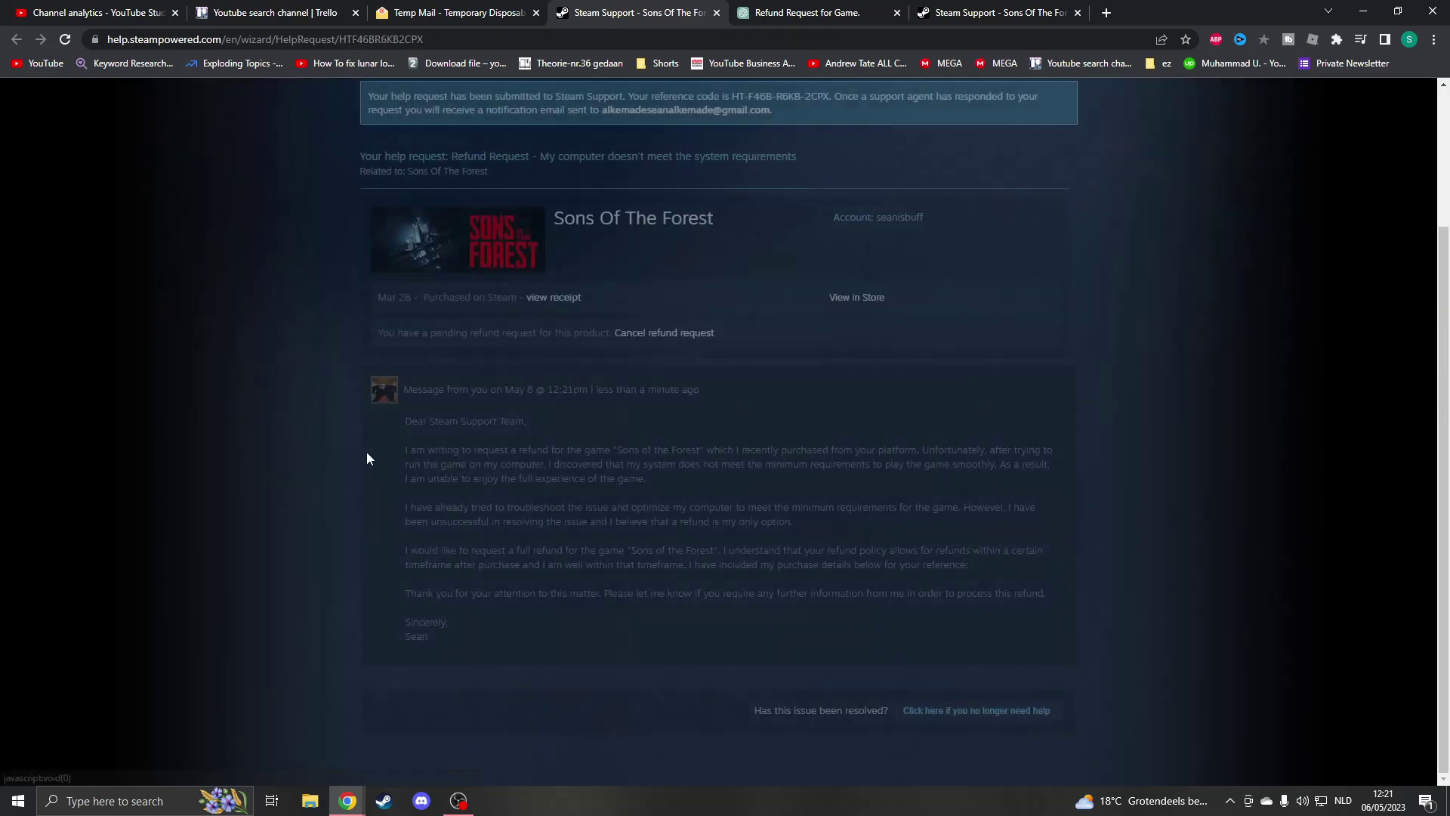
pyautogui.hotkey('ctrl', 'w')
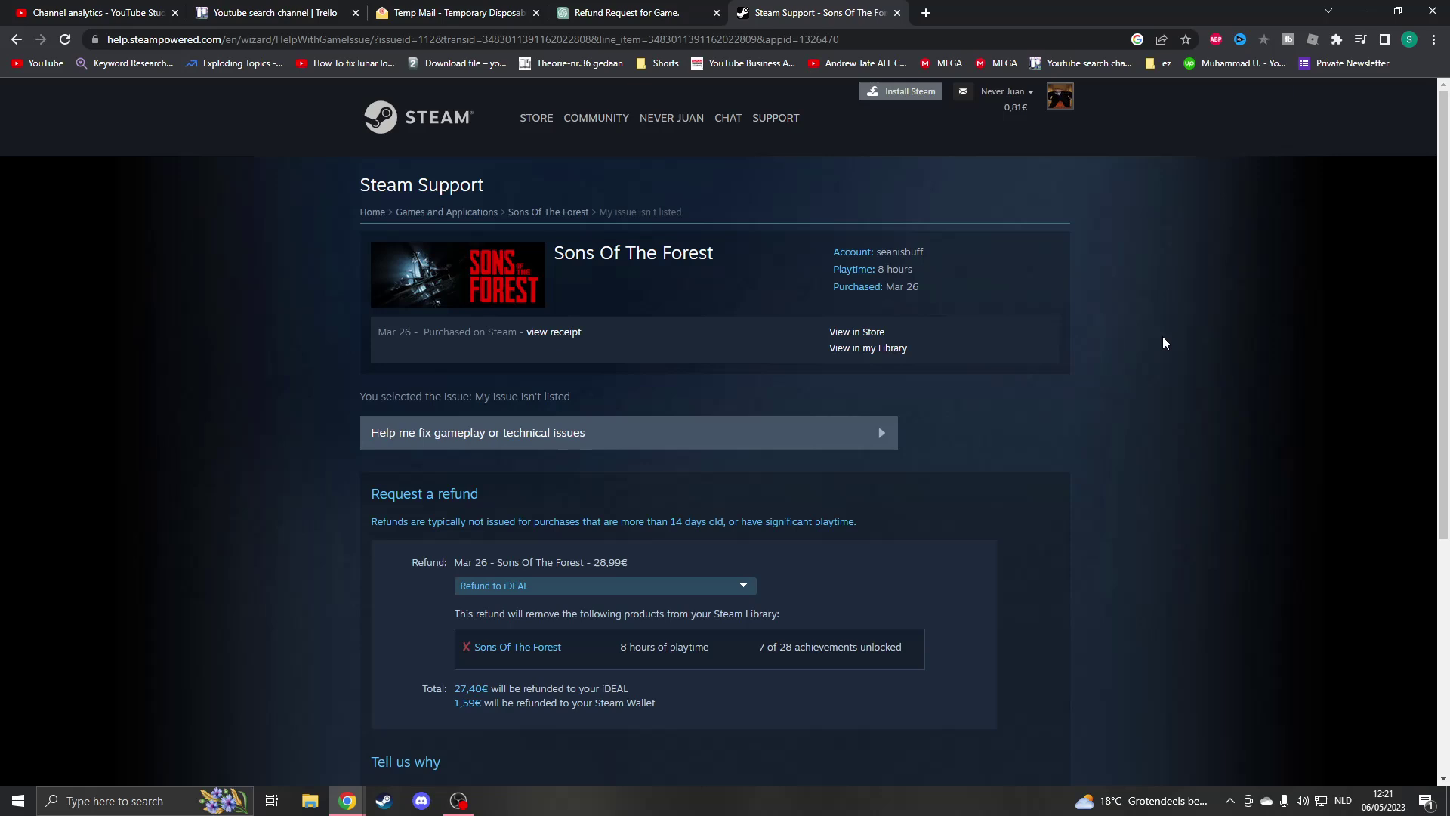